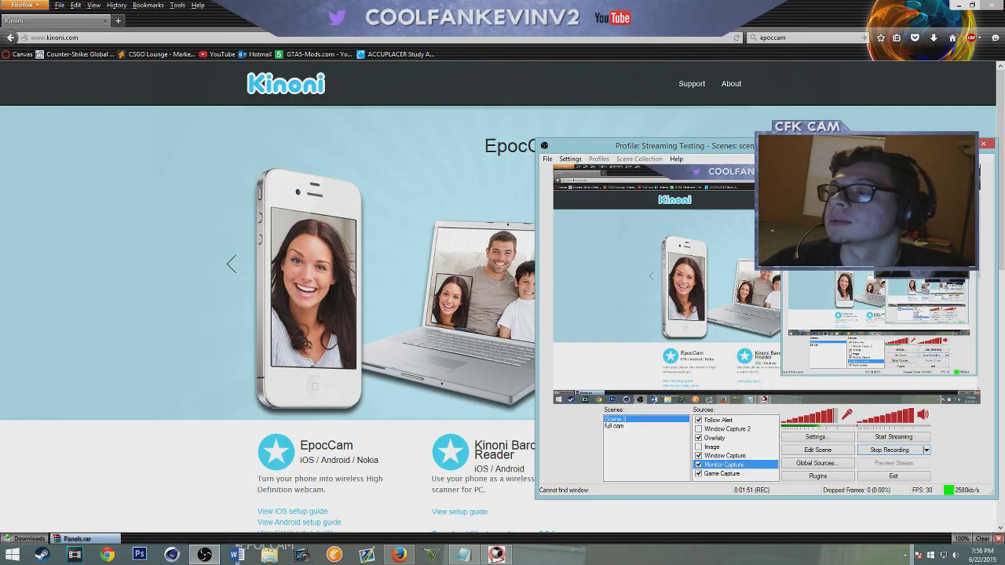
Step: Switch away from OBS with Alt+Tab to reveal Firefox's Kinoni EpocCam page, then click the page
{"action": "key", "text": "alt+Tab"}
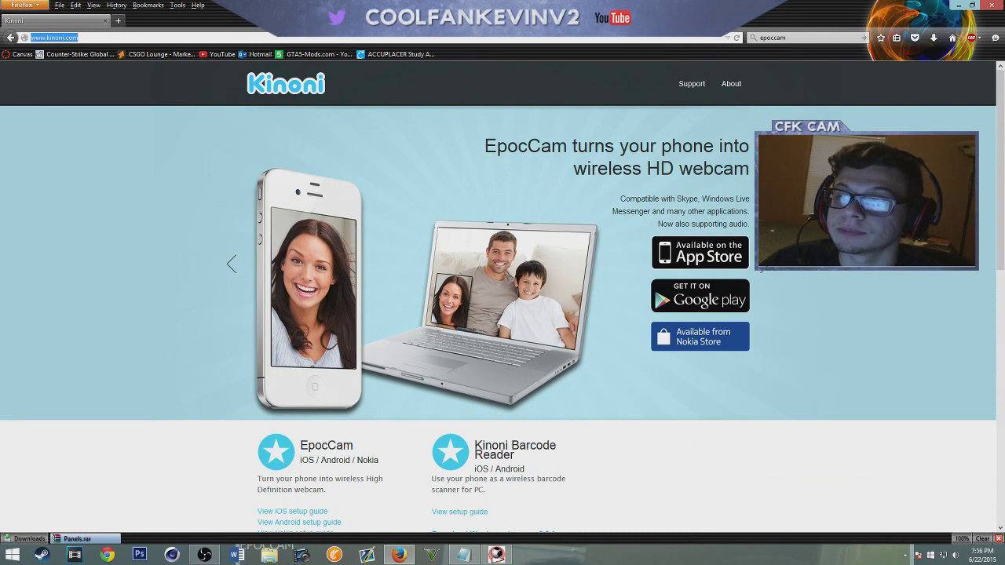
{"action": "left_click", "coordinate": [762, 268]}
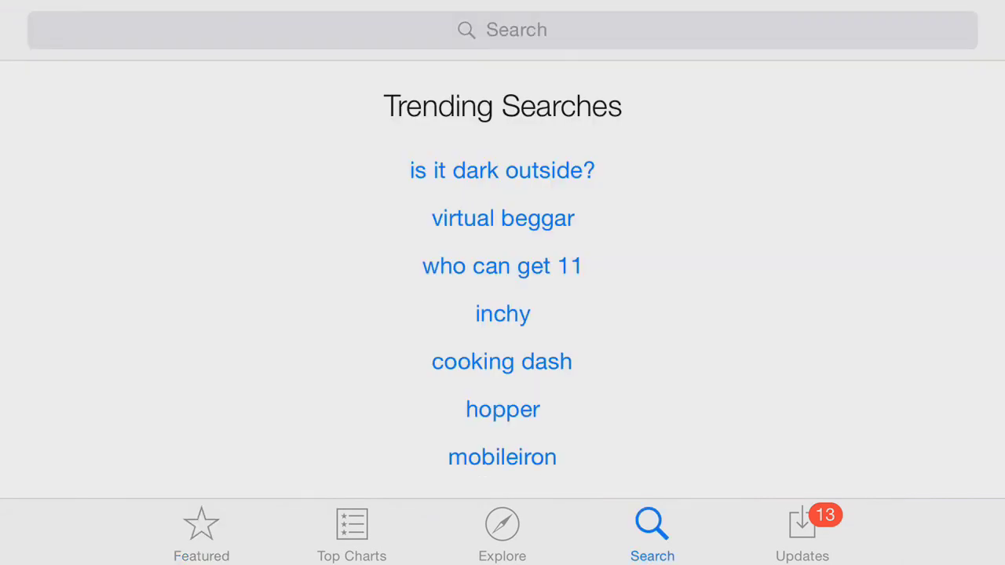
Step: Search the App Store for 'epoc' and open EpocCam Wireless Computer Webcam by Kinoni
{"action": "left_click", "coordinate": [503, 30]}
{"action": "type", "text": "ep"}
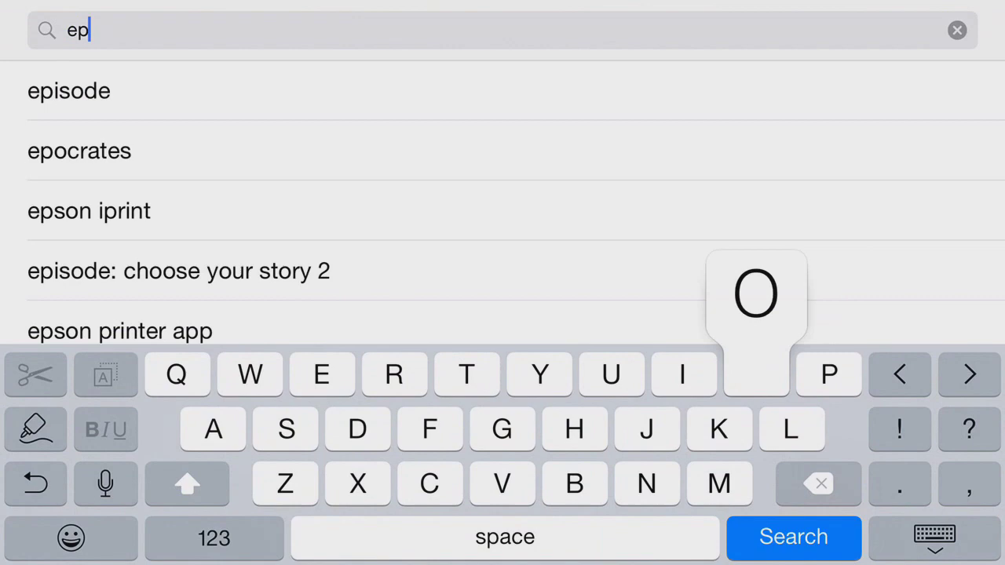
{"action": "type", "text": "oc"}
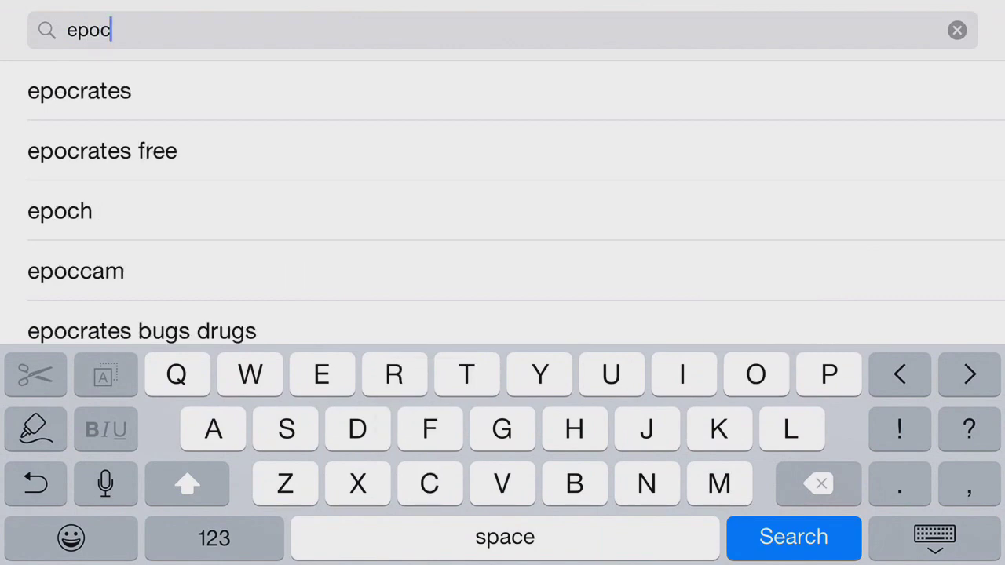
{"action": "left_click", "coordinate": [75, 271]}
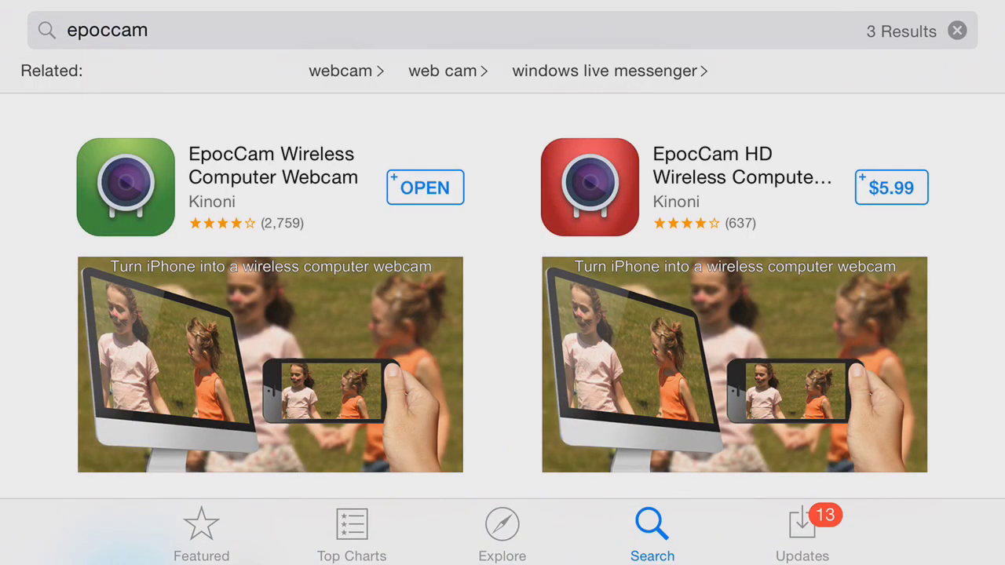
{"action": "left_click", "coordinate": [273, 165]}
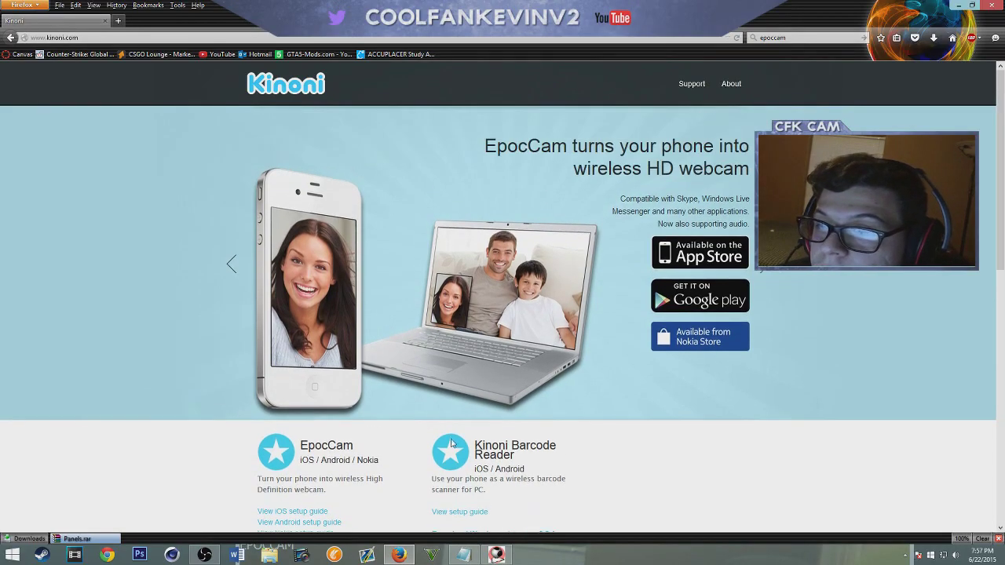
Step: Start the EpocCam Windows drivers v2.8.1 download, then cancel it
{"action": "scroll", "coordinate": [714, 248], "scroll_direction": "down", "scroll_amount": 4}
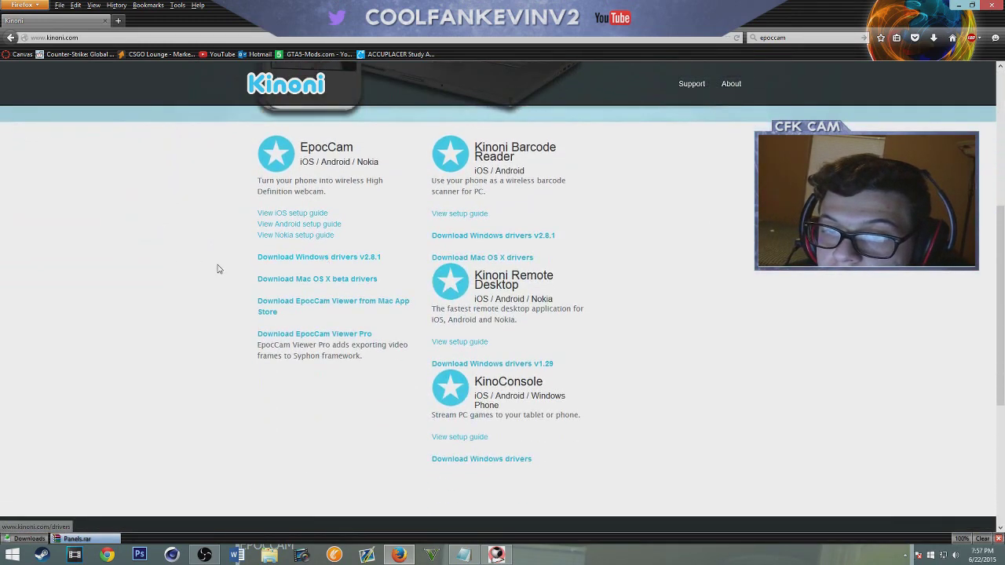
{"action": "left_click", "coordinate": [266, 259]}
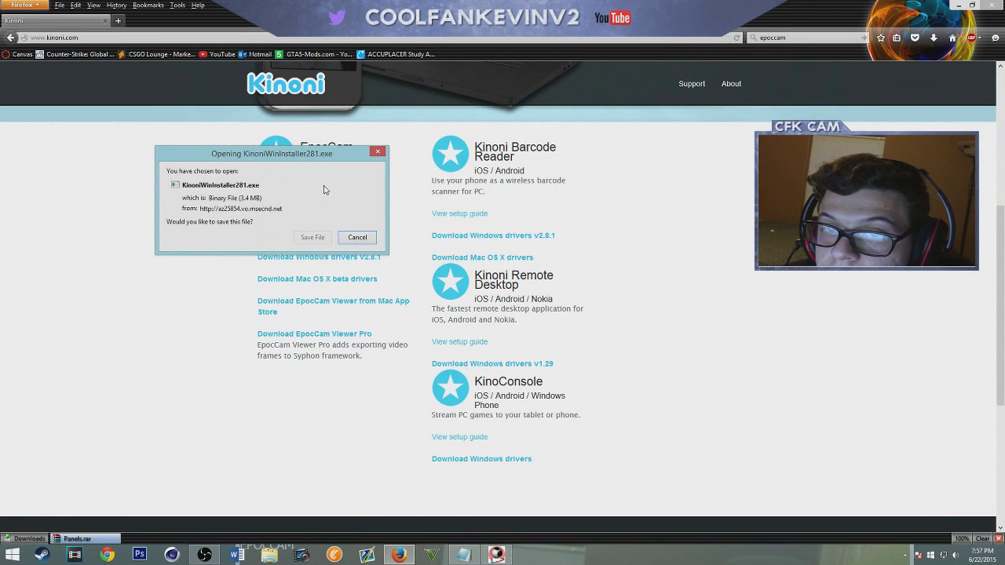
{"action": "left_click", "coordinate": [353, 239]}
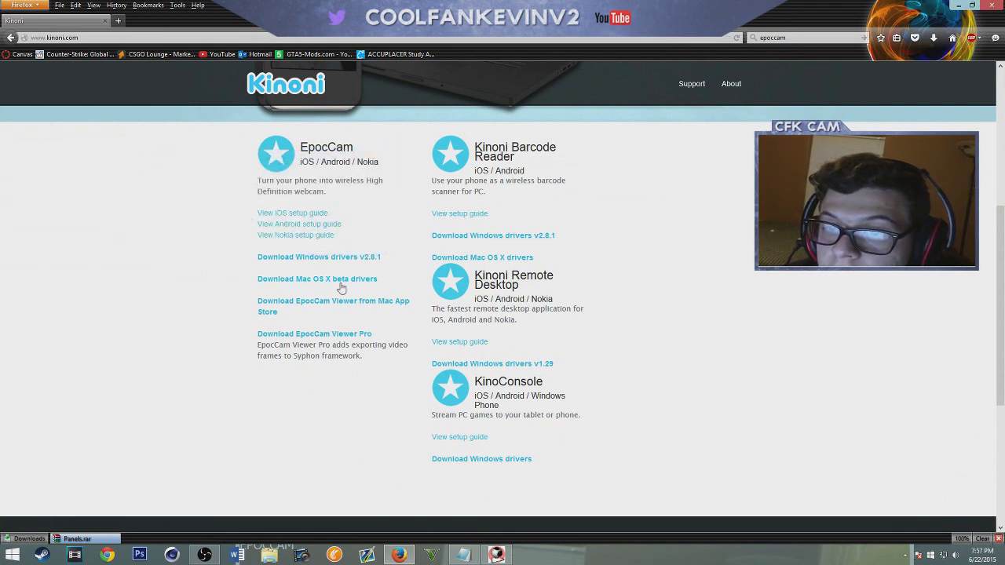
Step: Open the Kinoni Remote Desktop setup guide and cancel its server installer download
{"action": "left_click", "coordinate": [463, 343]}
{"action": "scroll", "coordinate": [369, 365], "scroll_direction": "down", "scroll_amount": 5}
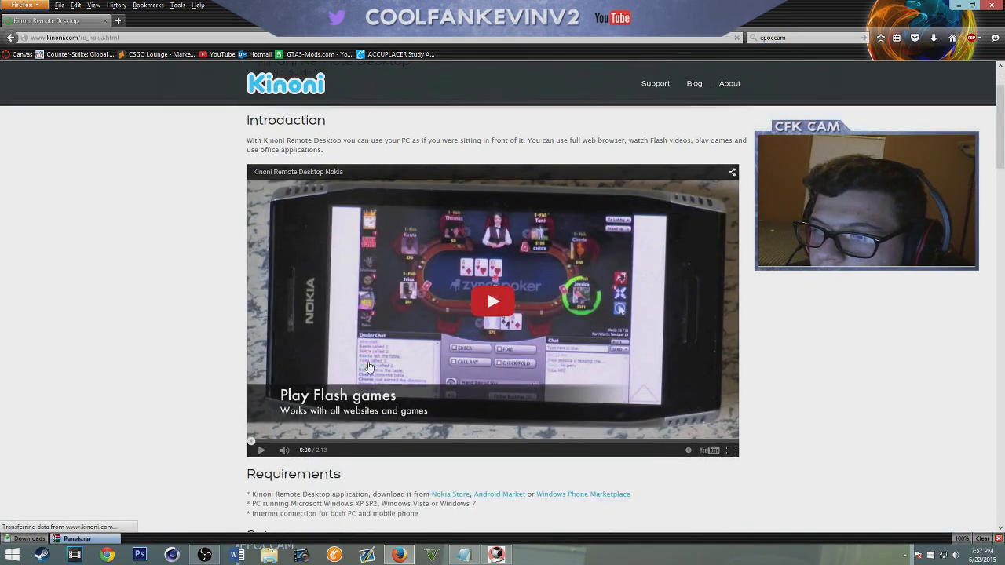
{"action": "scroll", "coordinate": [369, 366], "scroll_direction": "down", "scroll_amount": 1}
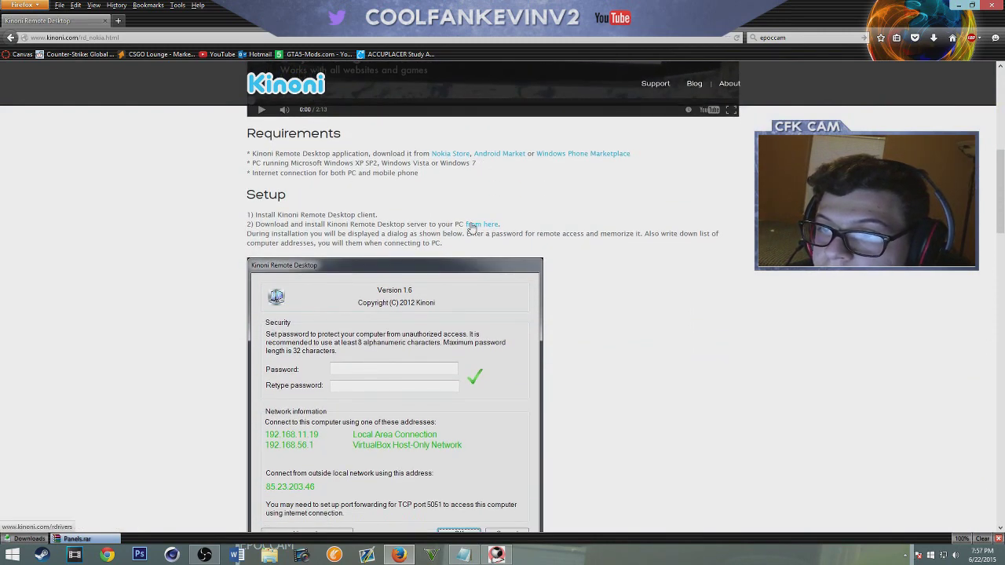
{"action": "triple_click", "coordinate": [506, 215]}
{"action": "left_click", "coordinate": [506, 215]}
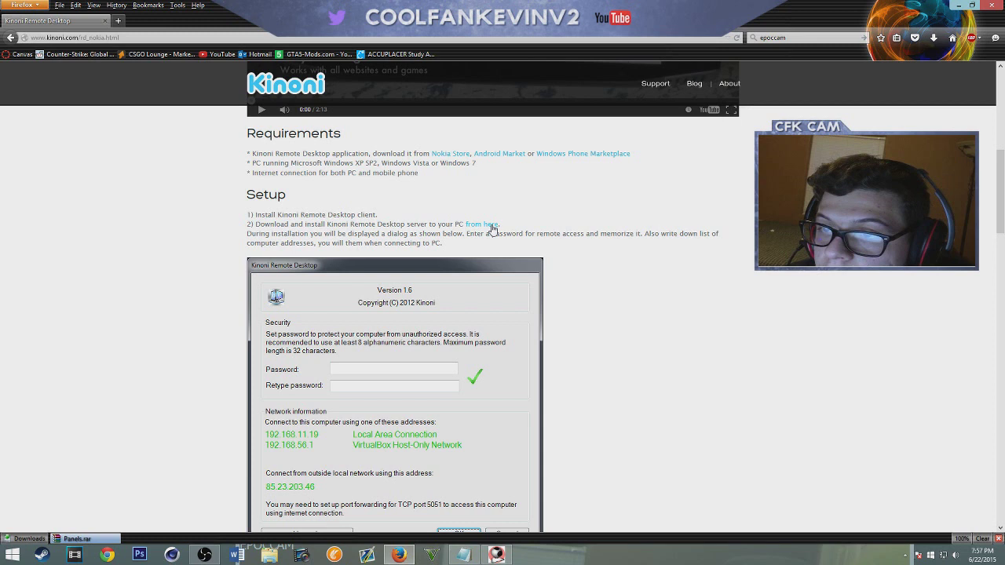
{"action": "left_click", "coordinate": [491, 225]}
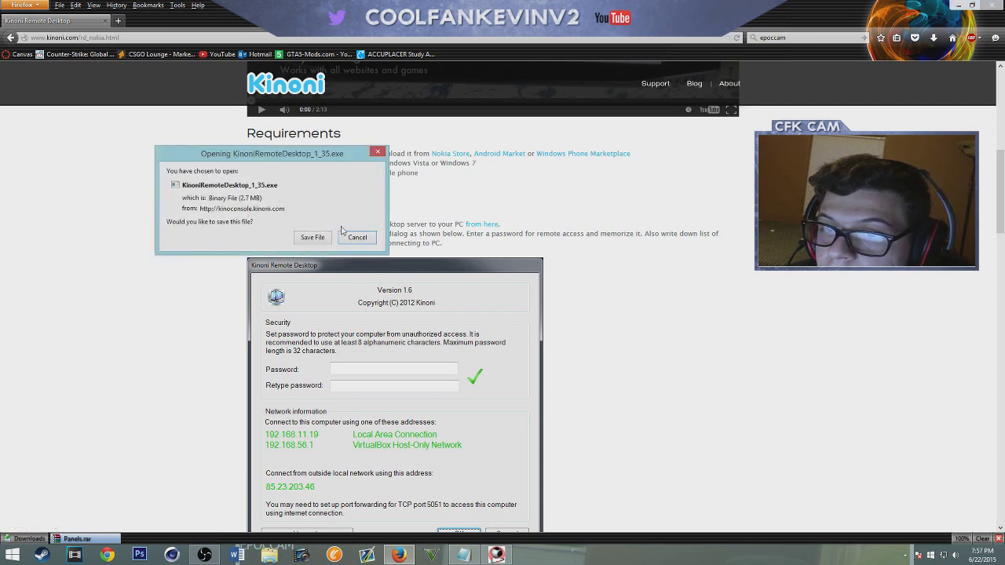
{"action": "left_click", "coordinate": [358, 237]}
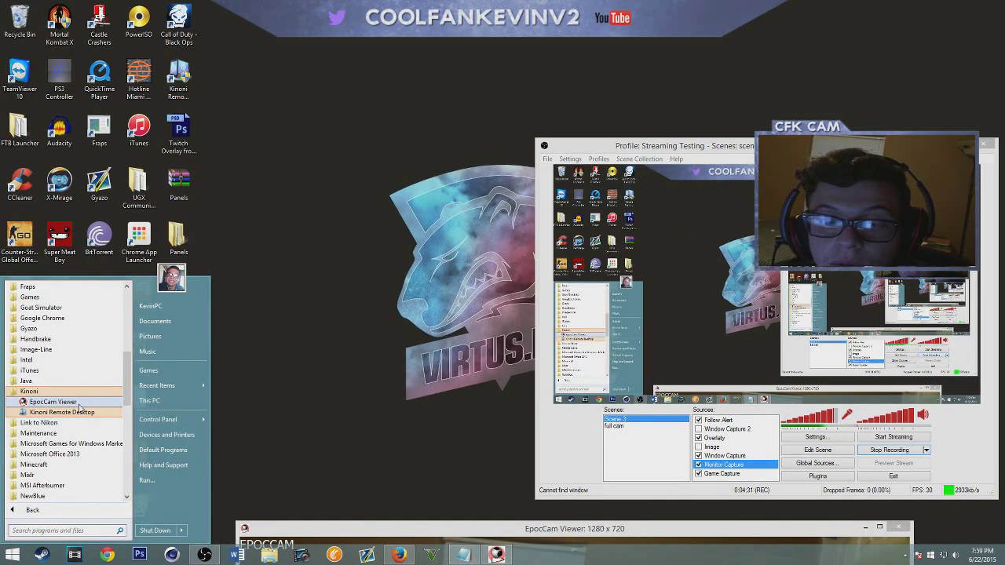
Step: Launch EpocCam Viewer from the Kinoni Start menu folder, park it at the screen bottom, and centre OBS
{"action": "left_click", "coordinate": [79, 404]}
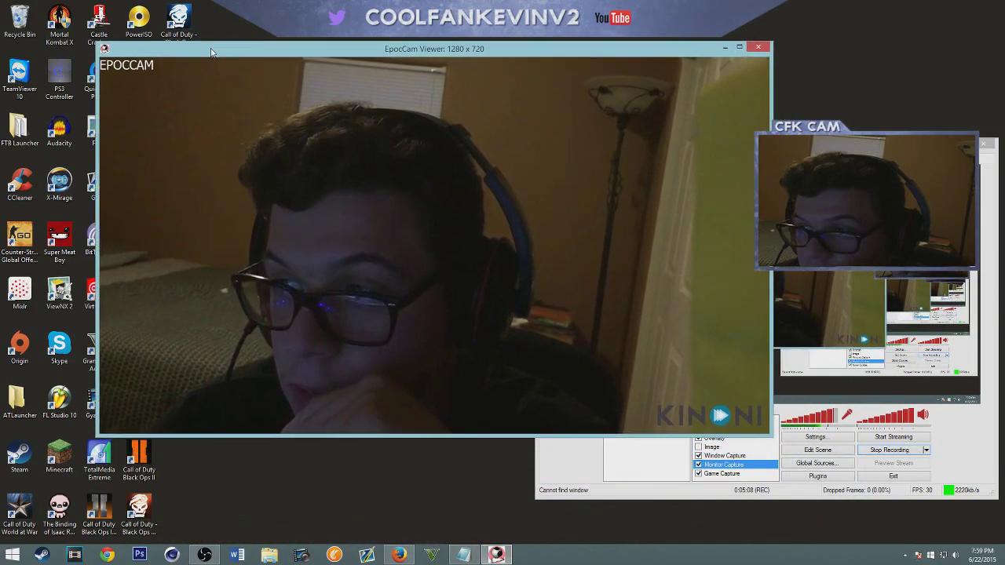
{"action": "left_click_drag", "start_coordinate": [210, 51], "coordinate": [139, 56]}
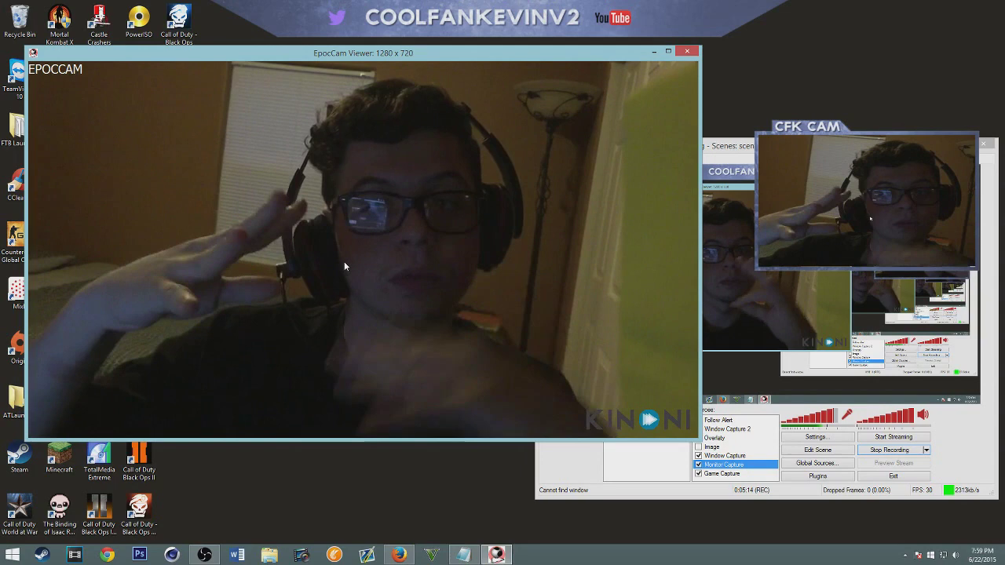
{"action": "left_click_drag", "start_coordinate": [504, 56], "coordinate": [564, 548]}
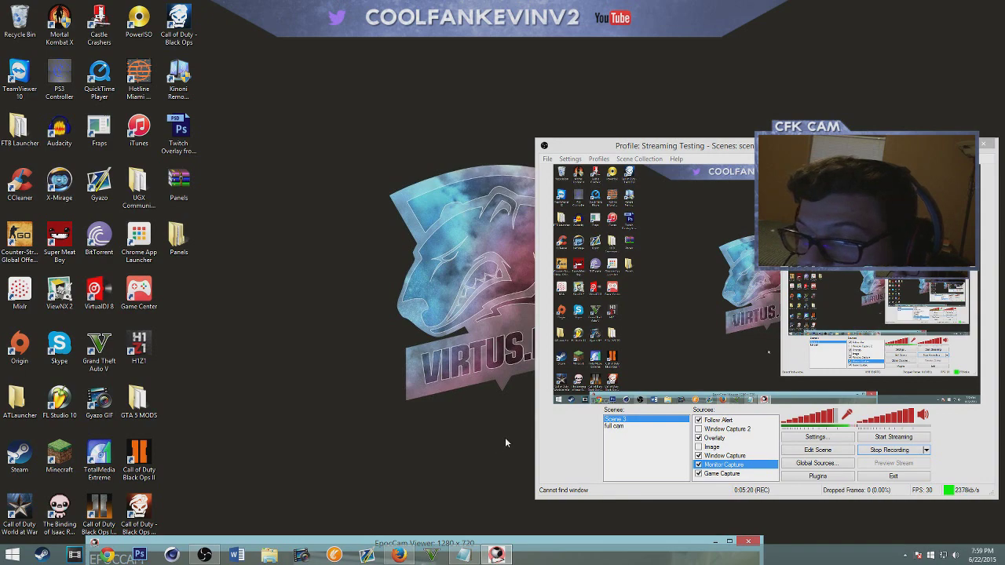
{"action": "left_click_drag", "start_coordinate": [766, 146], "coordinate": [466, 105]}
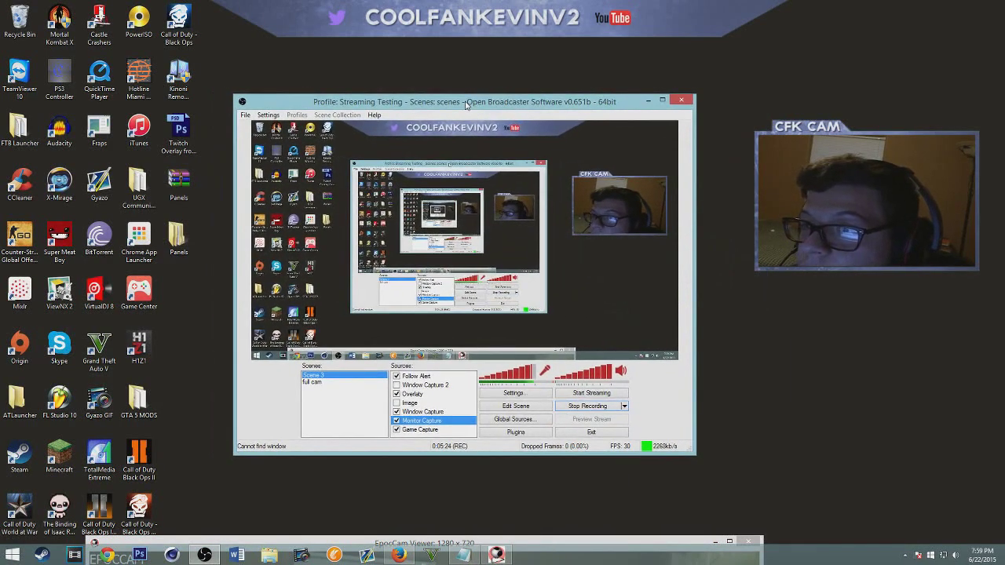
Step: Open the Window Capture properties and keep EpocCam Viewer: 1280 x 720 as the captured window
{"action": "left_click", "coordinate": [424, 413]}
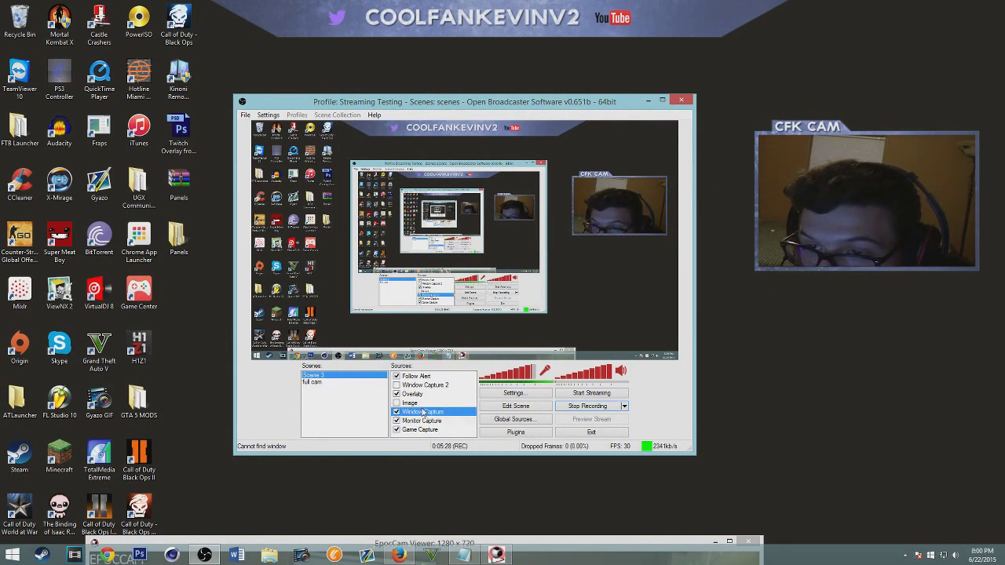
{"action": "right_click", "coordinate": [423, 411]}
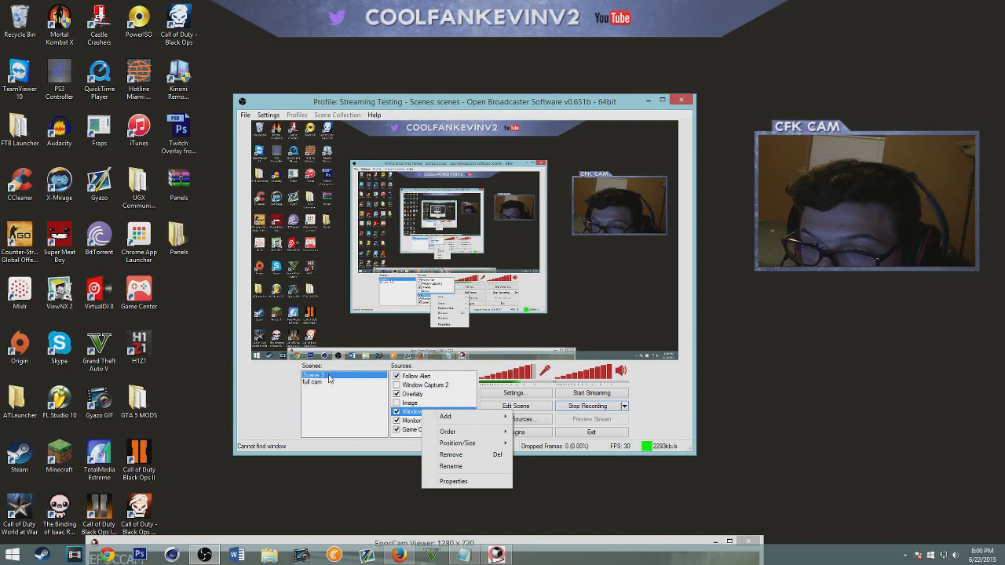
{"action": "left_click", "coordinate": [484, 480]}
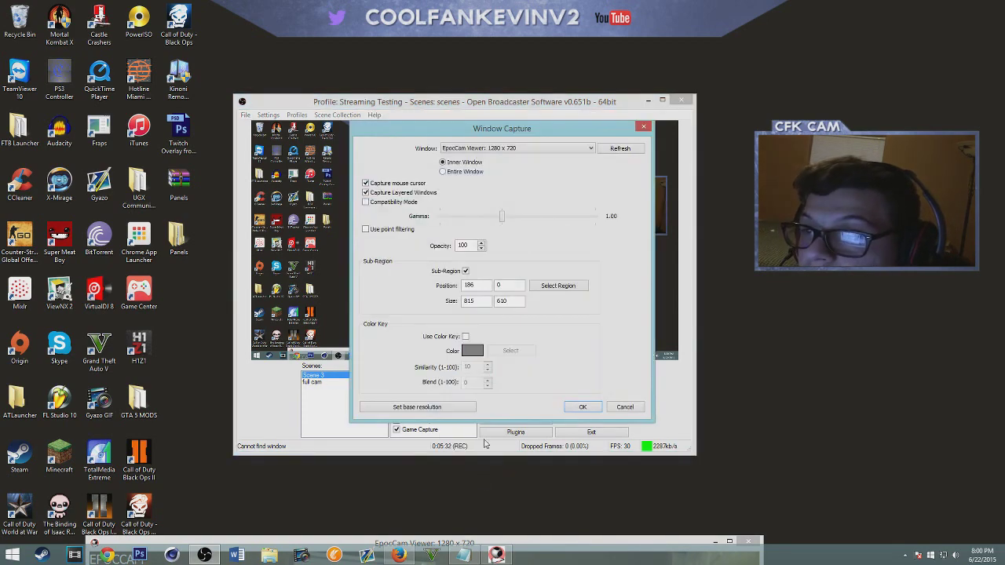
{"action": "left_click_drag", "start_coordinate": [526, 137], "coordinate": [150, 206]}
{"action": "left_click", "coordinate": [99, 220]}
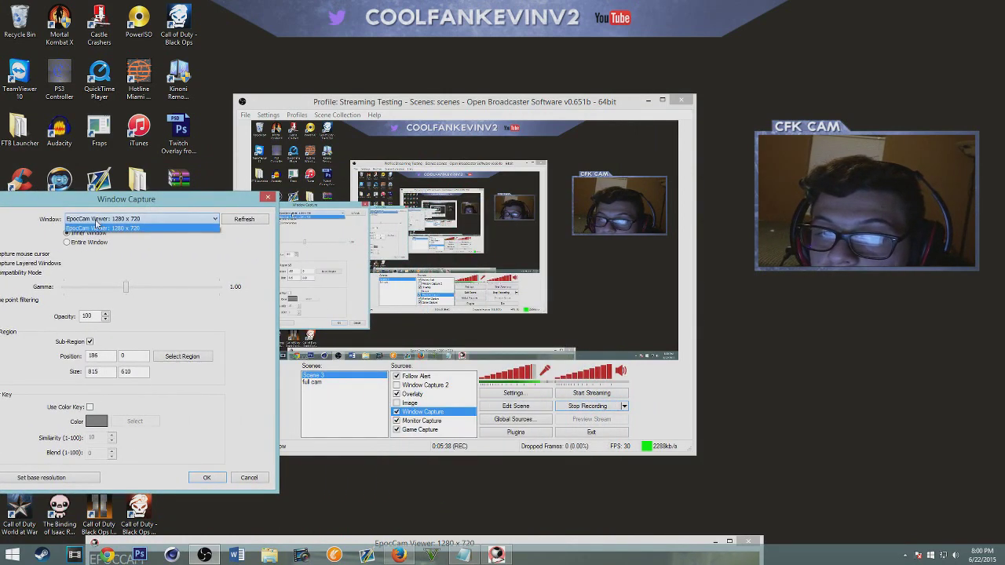
{"action": "left_click", "coordinate": [100, 224]}
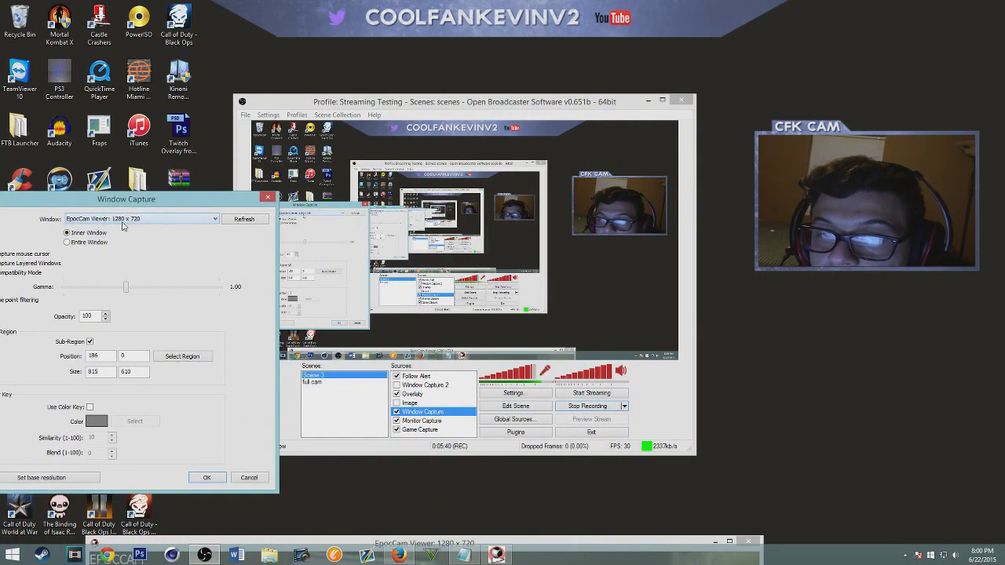
Step: Reposition the properties dialog and bring the EpocCam Viewer window up over OBS
{"action": "left_click_drag", "start_coordinate": [143, 206], "coordinate": [164, 189]}
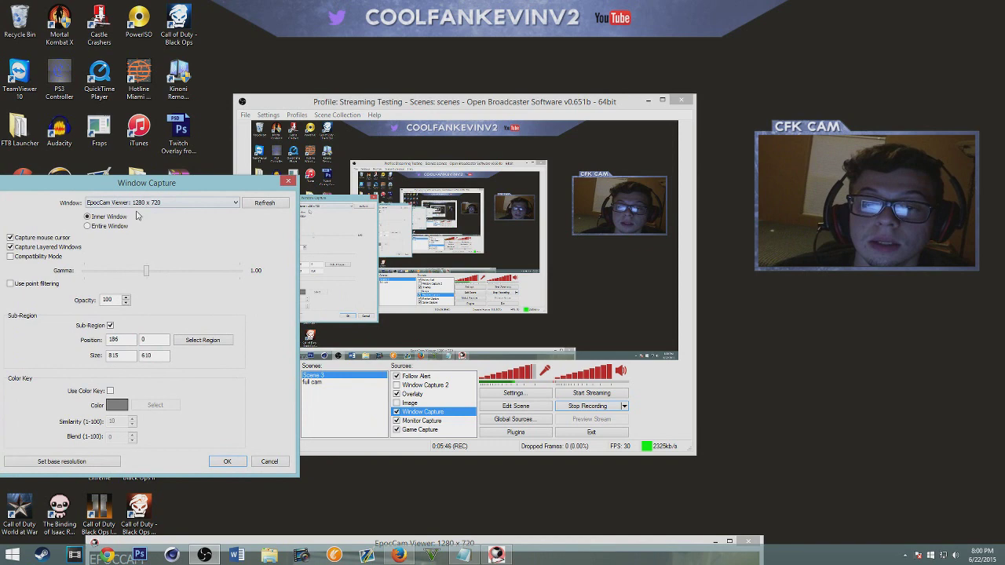
{"action": "left_click_drag", "start_coordinate": [206, 184], "coordinate": [232, 175]}
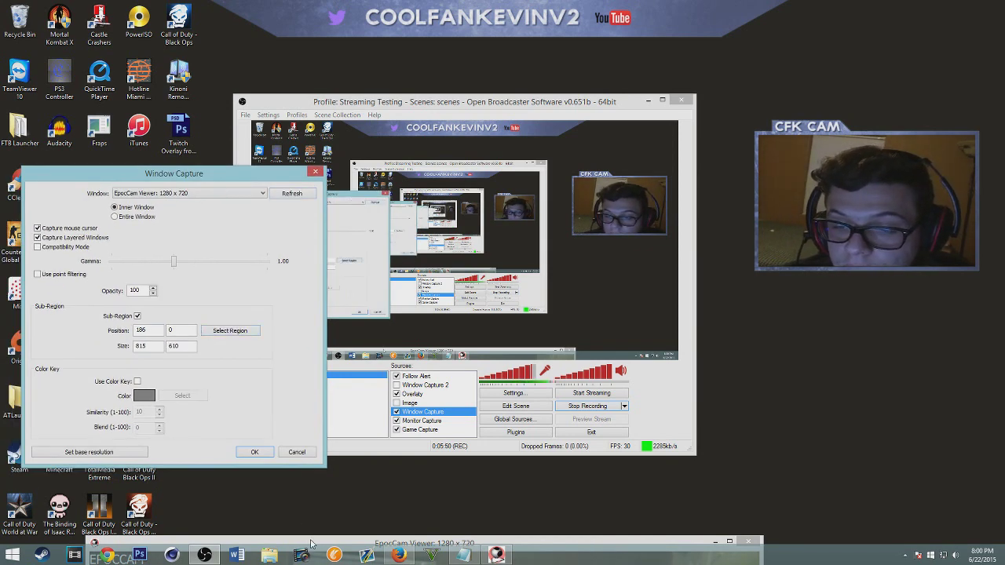
{"action": "left_click_drag", "start_coordinate": [311, 544], "coordinate": [269, 58]}
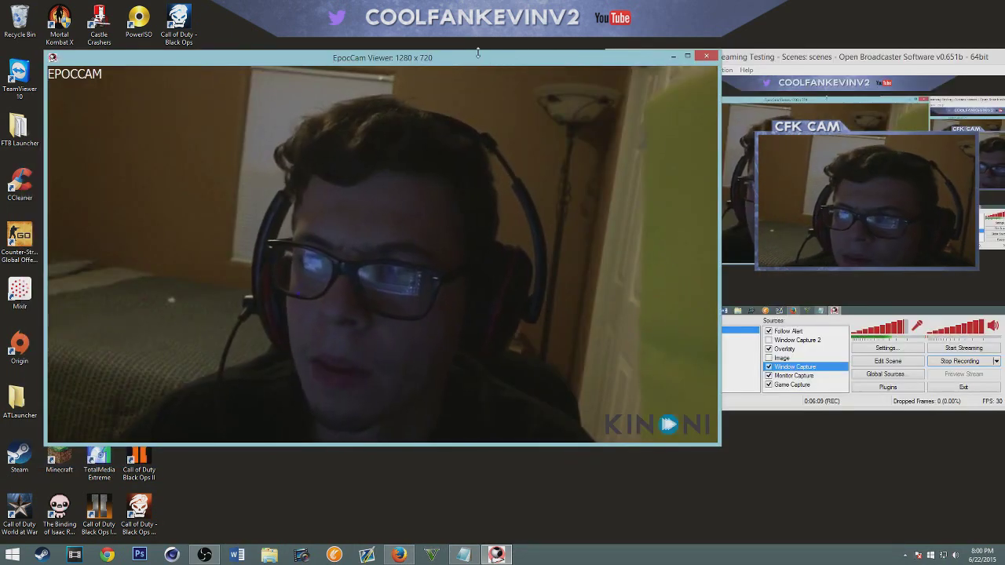
Step: Drag EpocCam Viewer to the lower left and nudge OBS slightly left so both windows show
{"action": "left_click_drag", "start_coordinate": [477, 57], "coordinate": [565, 63]}
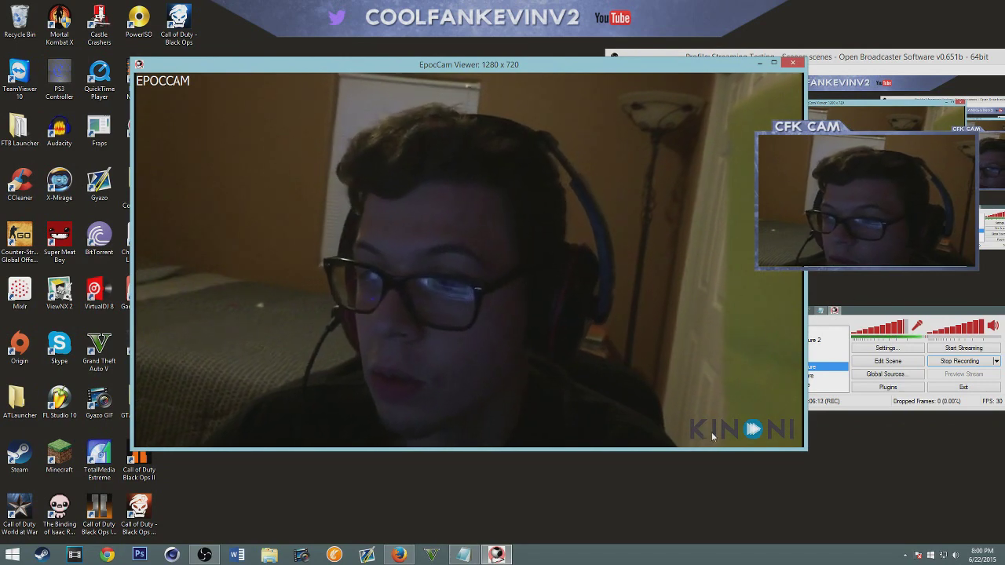
{"action": "left_click_drag", "start_coordinate": [585, 66], "coordinate": [227, 57]}
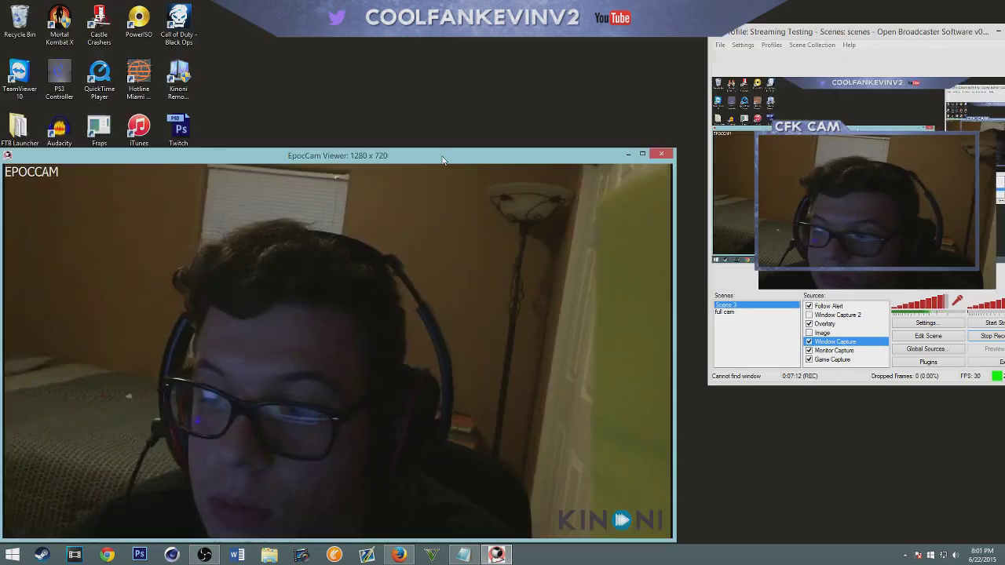
{"action": "left_click_drag", "start_coordinate": [711, 31], "coordinate": [683, 28]}
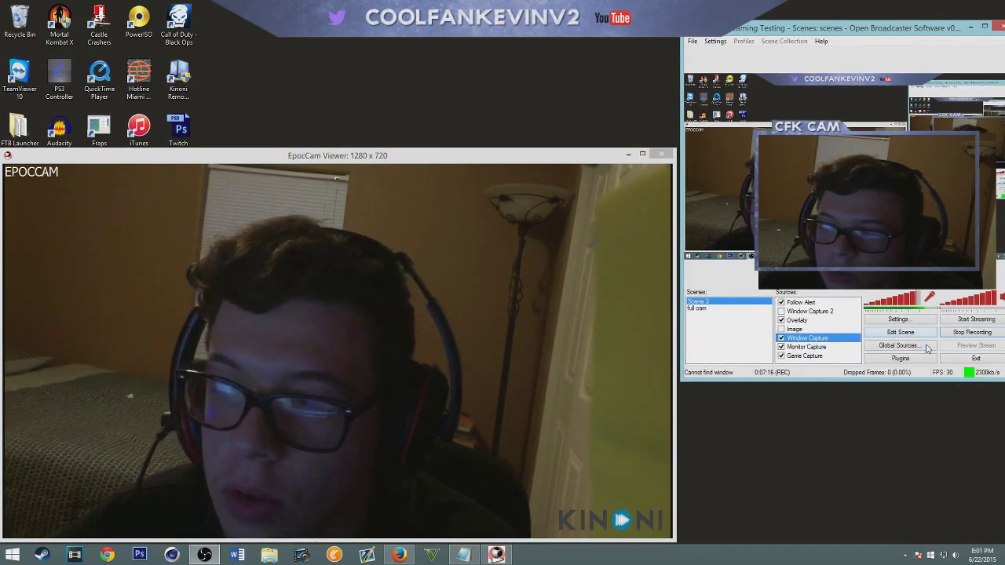
Step: Widen the Window Capture sub-region leftward to 950 x 716 at position 109, 0, and confirm
{"action": "right_click", "coordinate": [845, 339]}
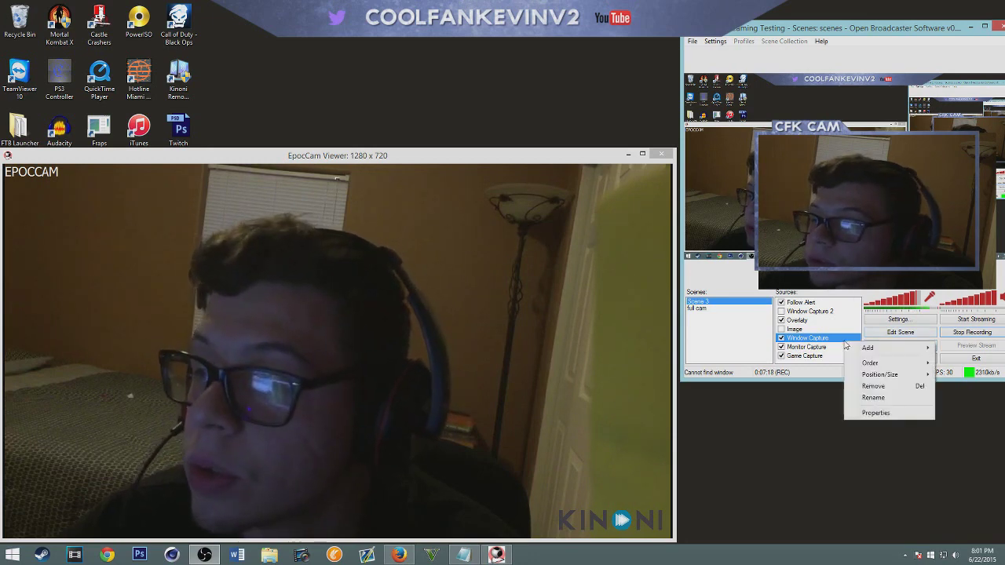
{"action": "left_click", "coordinate": [874, 413]}
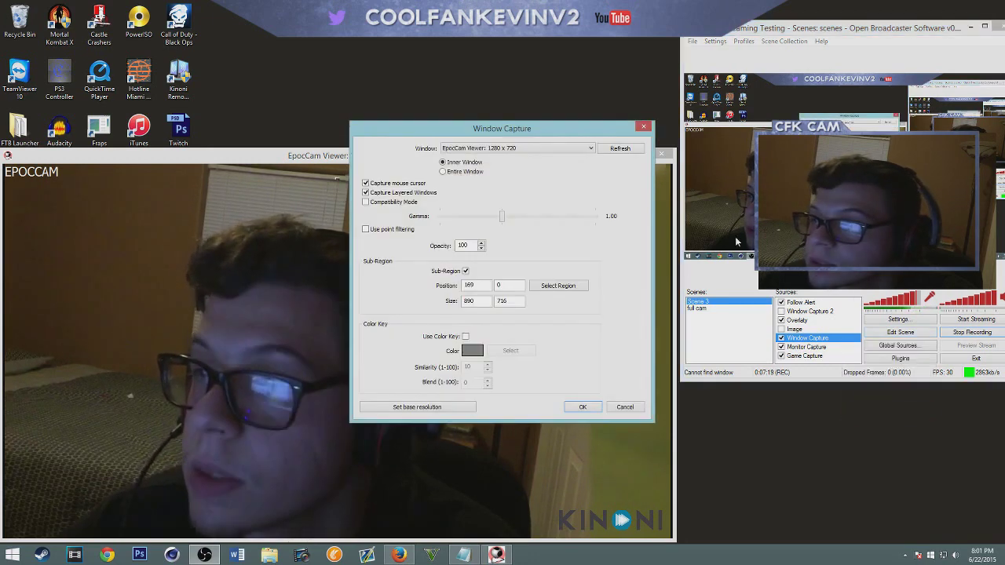
{"action": "left_click", "coordinate": [516, 148]}
{"action": "left_click", "coordinate": [517, 158]}
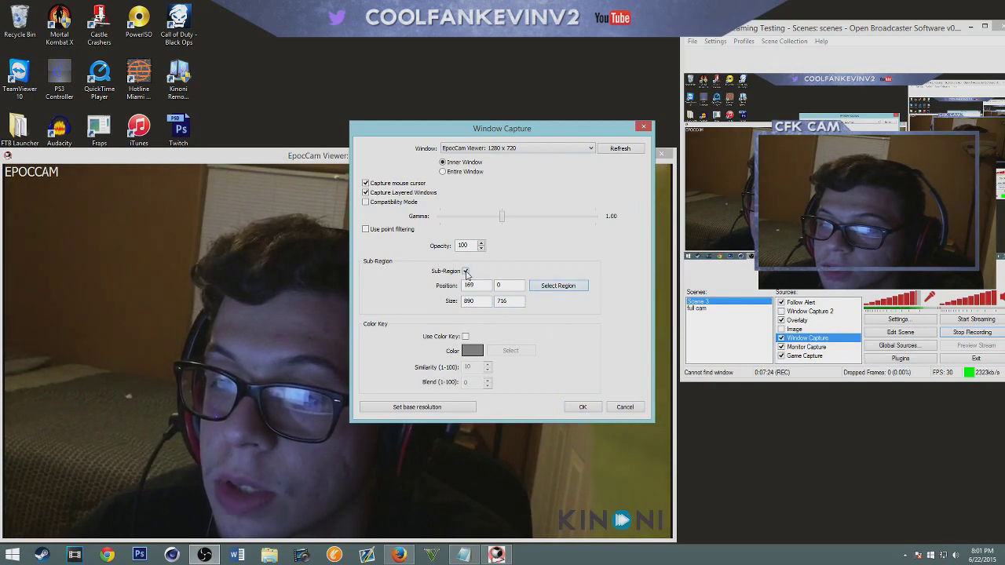
{"action": "left_click", "coordinate": [564, 287]}
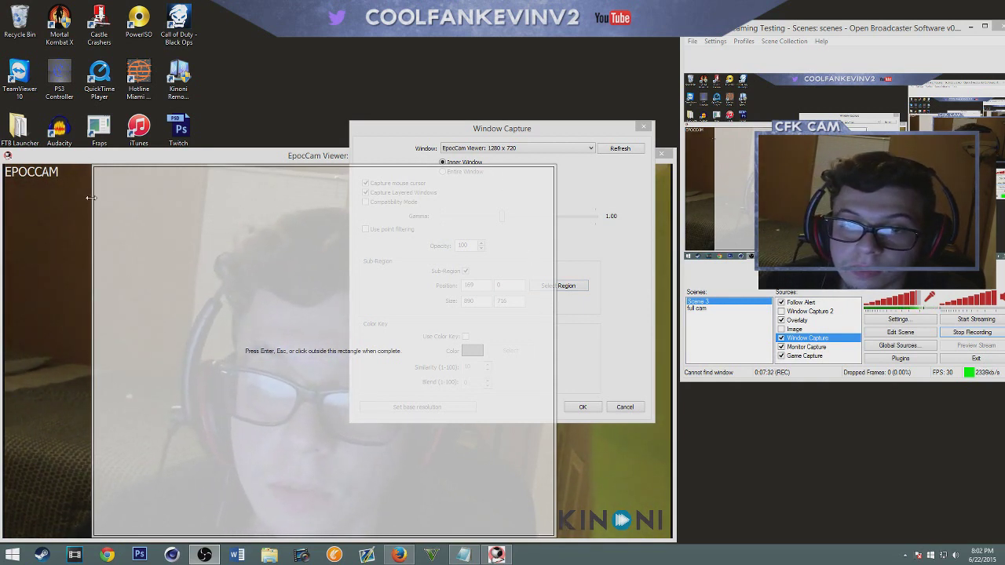
{"action": "left_click_drag", "start_coordinate": [91, 198], "coordinate": [59, 197]}
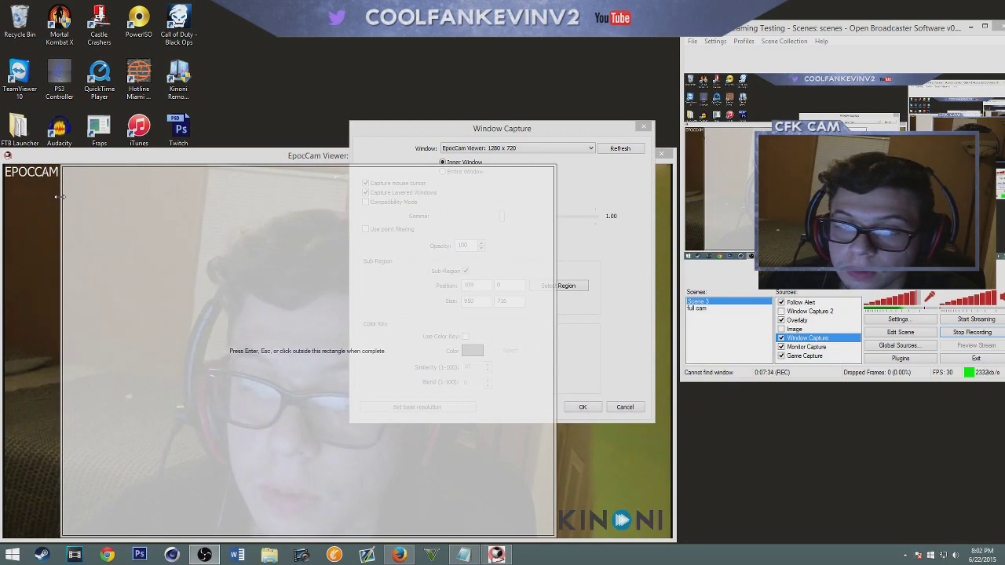
{"action": "left_click", "coordinate": [580, 405]}
{"action": "left_click", "coordinate": [582, 406]}
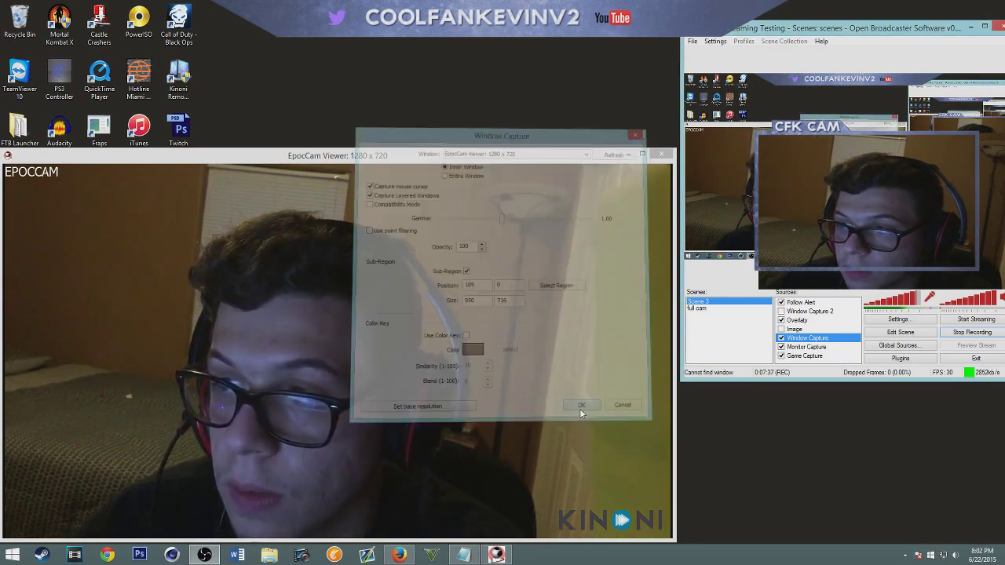
Step: Move EpocCam Viewer to the screen bottom and OBS to the centre, dismissing the source context menu
{"action": "left_click_drag", "start_coordinate": [602, 160], "coordinate": [791, 537]}
{"action": "left_click_drag", "start_coordinate": [907, 33], "coordinate": [581, 72]}
{"action": "right_click", "coordinate": [494, 380]}
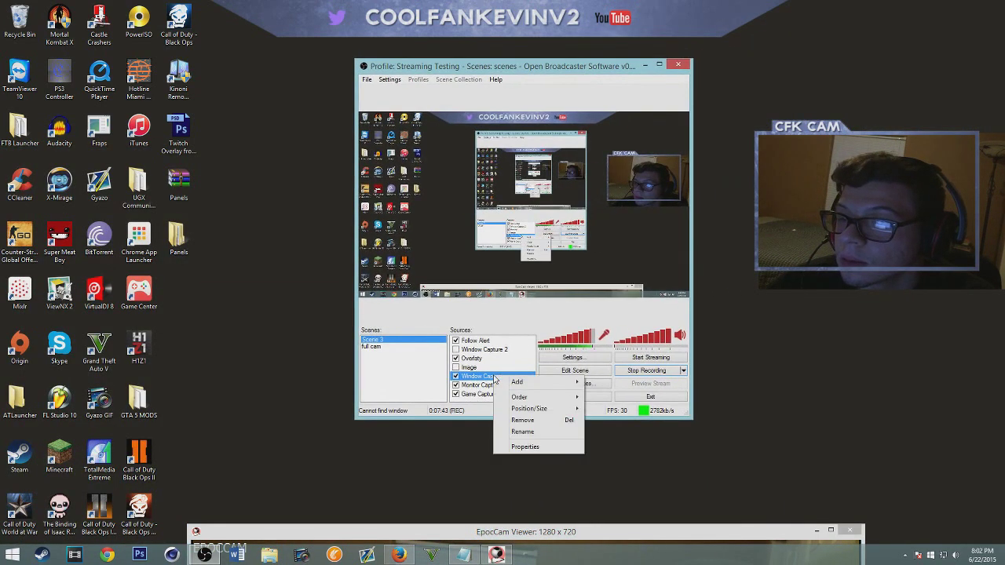
{"action": "left_click", "coordinate": [430, 387]}
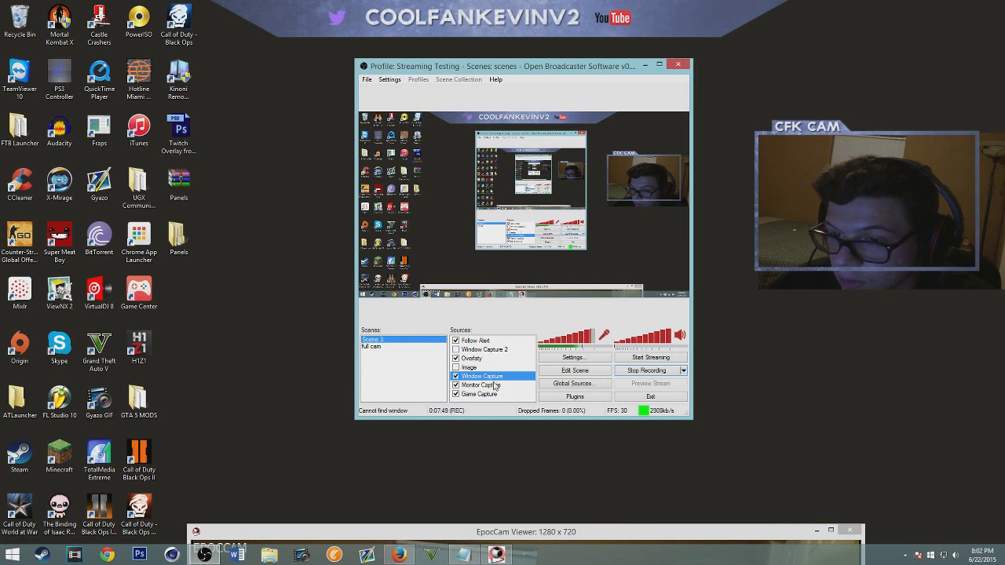
{"action": "right_click", "coordinate": [496, 380]}
{"action": "key", "text": "Escape"}
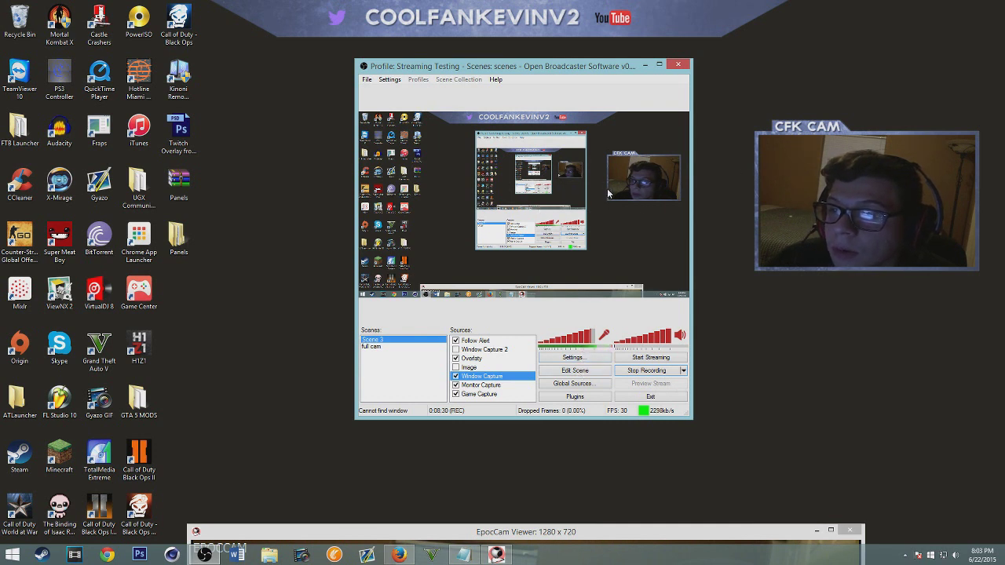
Step: In Edit Scene mode, pull the webcam source's left edge in and bottom edge down to fit CFK CAM
{"action": "left_click", "coordinate": [587, 373]}
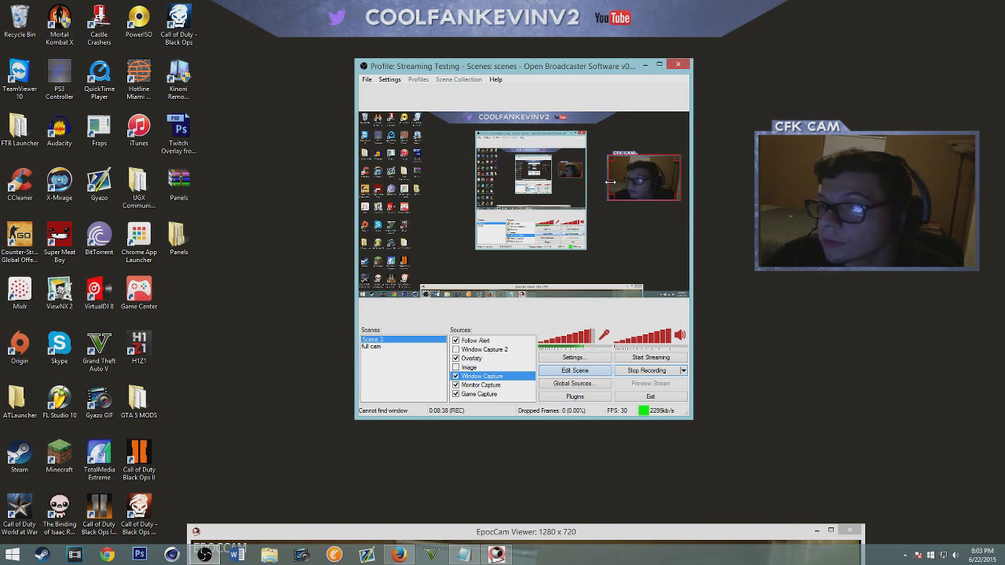
{"action": "mouse_move", "coordinate": [610, 182]}
{"action": "left_mouse_down"}
{"action": "mouse_move", "coordinate": [630, 184]}
{"action": "mouse_move", "coordinate": [609, 185]}
{"action": "left_mouse_up"}
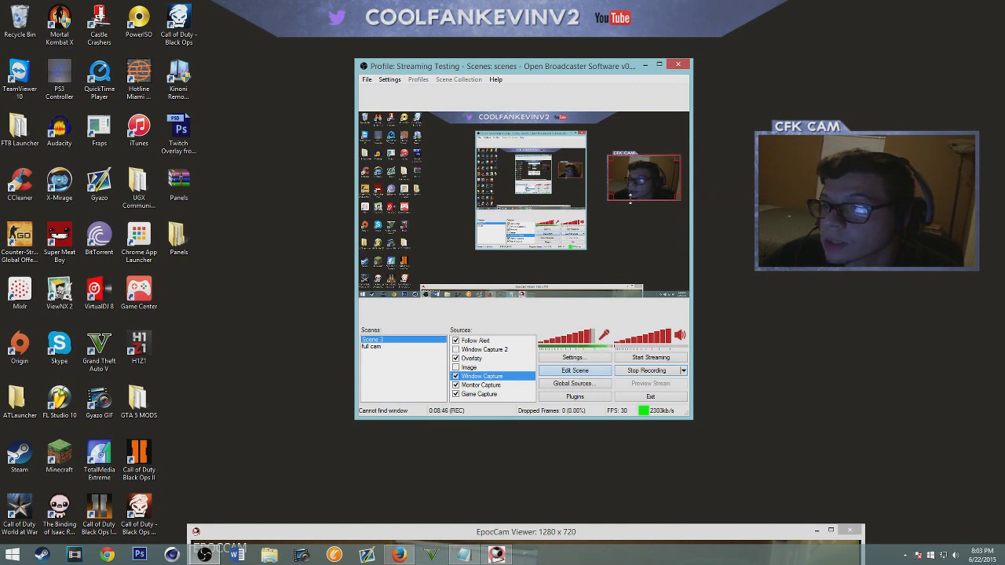
{"action": "mouse_move", "coordinate": [629, 200]}
{"action": "left_mouse_down"}
{"action": "mouse_move", "coordinate": [636, 251]}
{"action": "mouse_move", "coordinate": [626, 202]}
{"action": "left_mouse_up"}
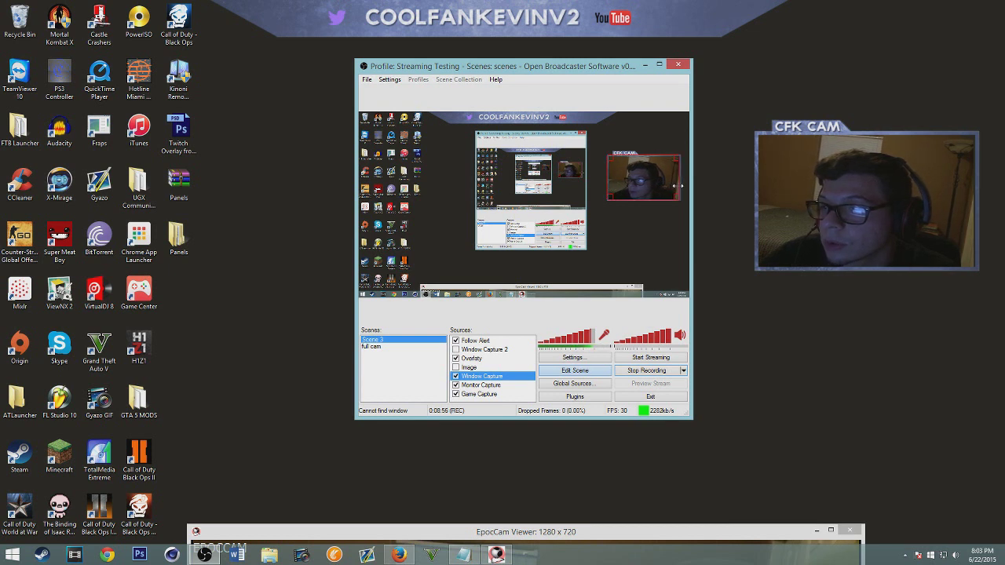
{"action": "left_click", "coordinate": [582, 371]}
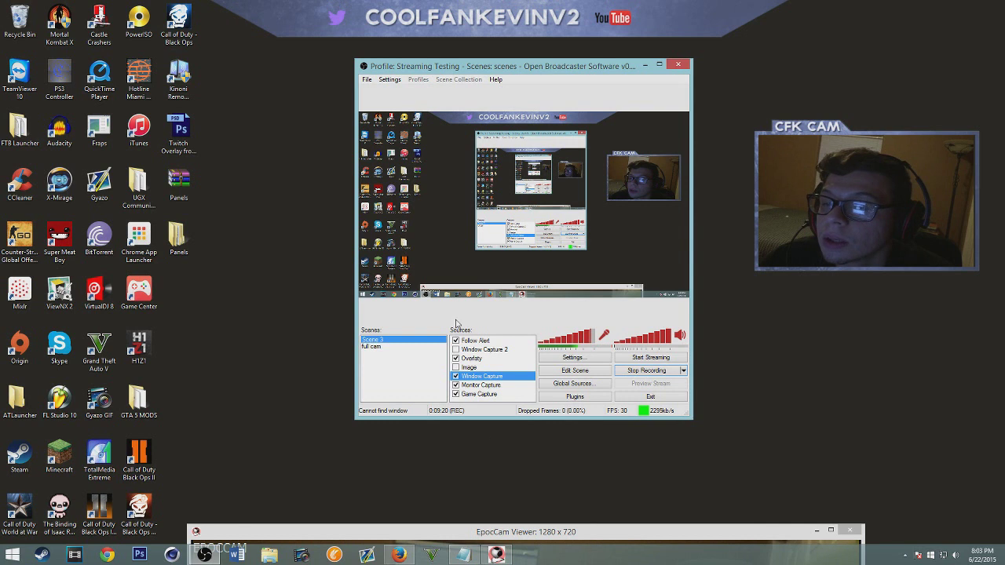
{"action": "left_click", "coordinate": [485, 343]}
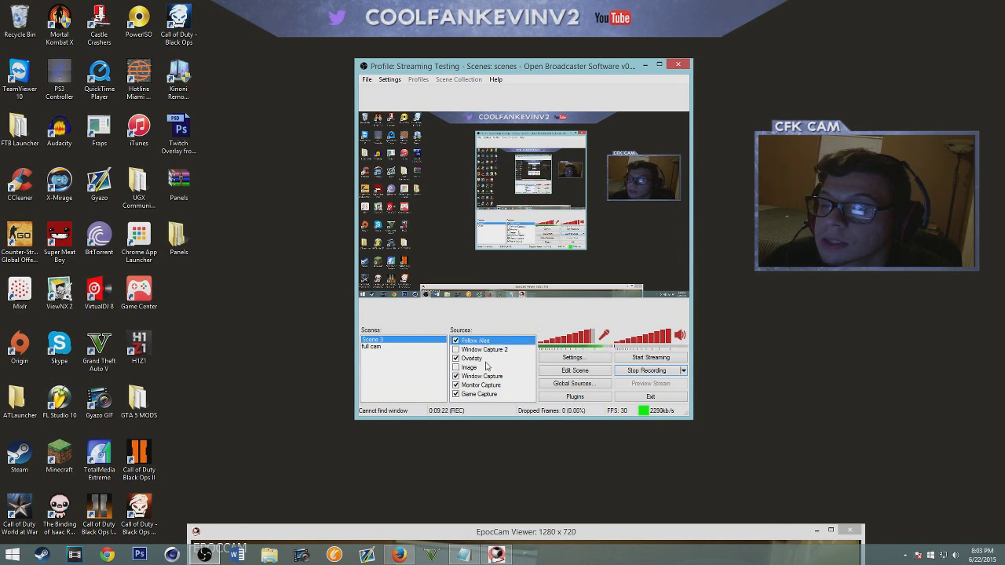
{"action": "left_click", "coordinate": [486, 361]}
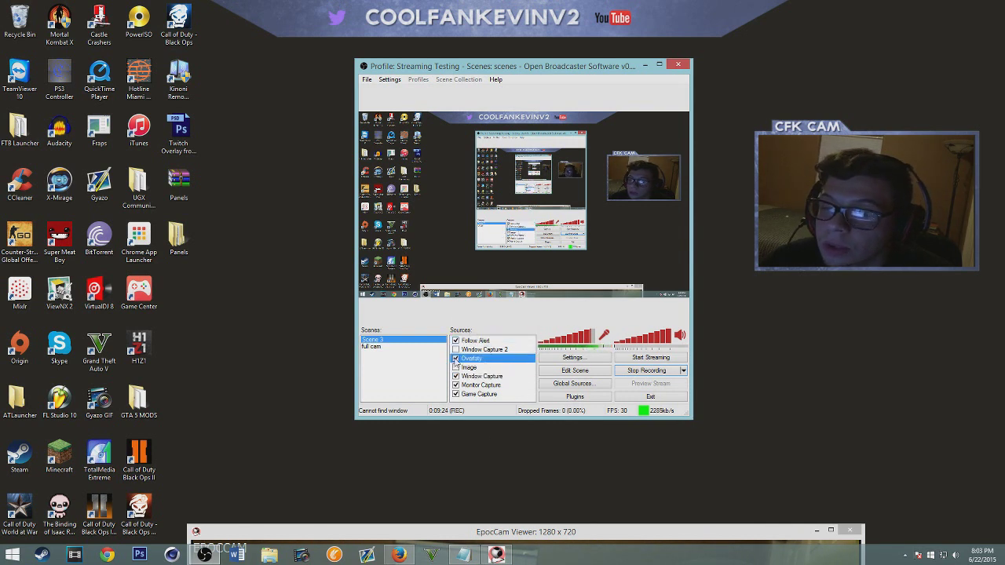
{"action": "double_click", "coordinate": [455, 359]}
{"action": "left_click", "coordinate": [469, 343]}
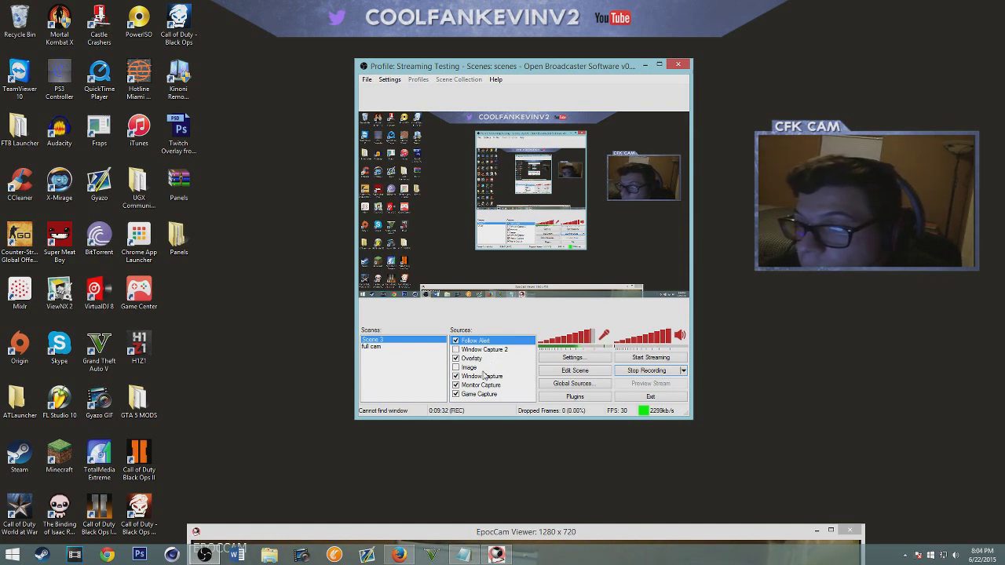
{"action": "left_click", "coordinate": [486, 377]}
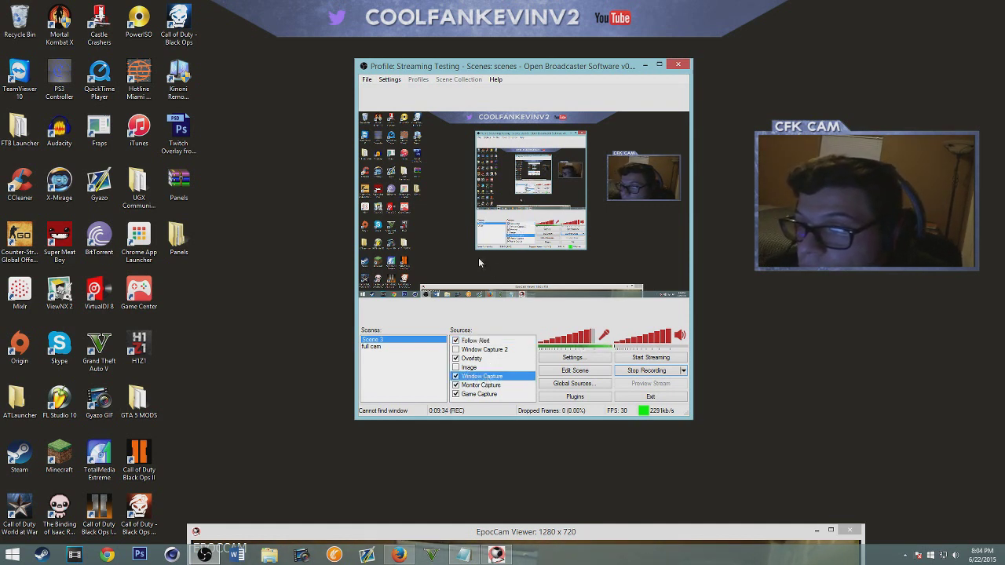
{"action": "left_click", "coordinate": [476, 385]}
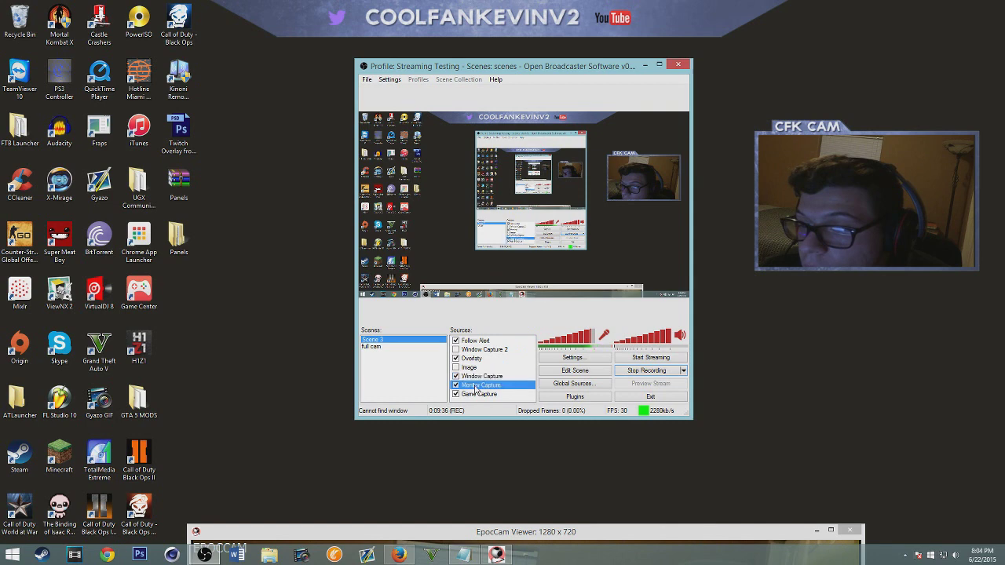
{"action": "left_click", "coordinate": [477, 395]}
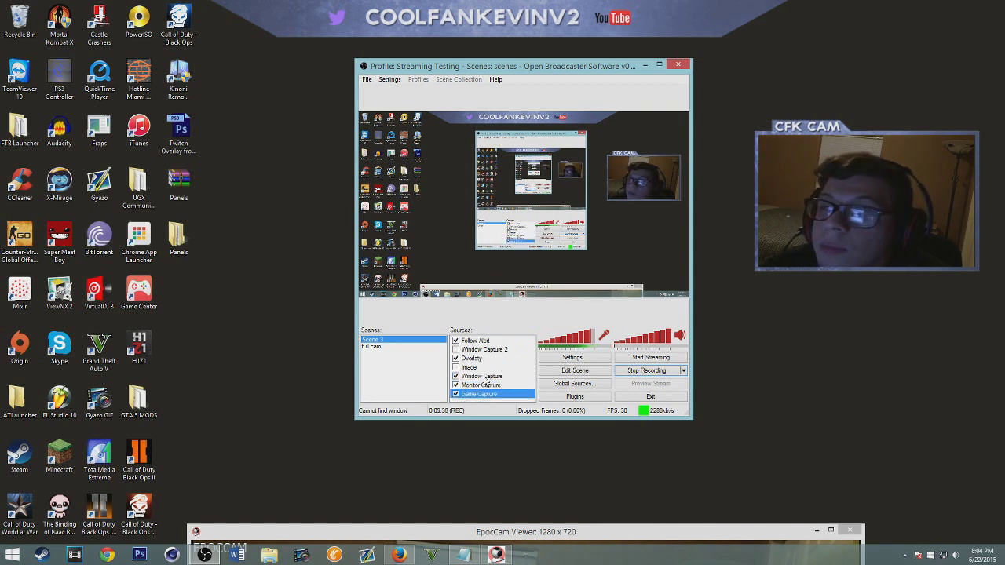
{"action": "right_click", "coordinate": [484, 394]}
{"action": "left_click", "coordinate": [496, 464]}
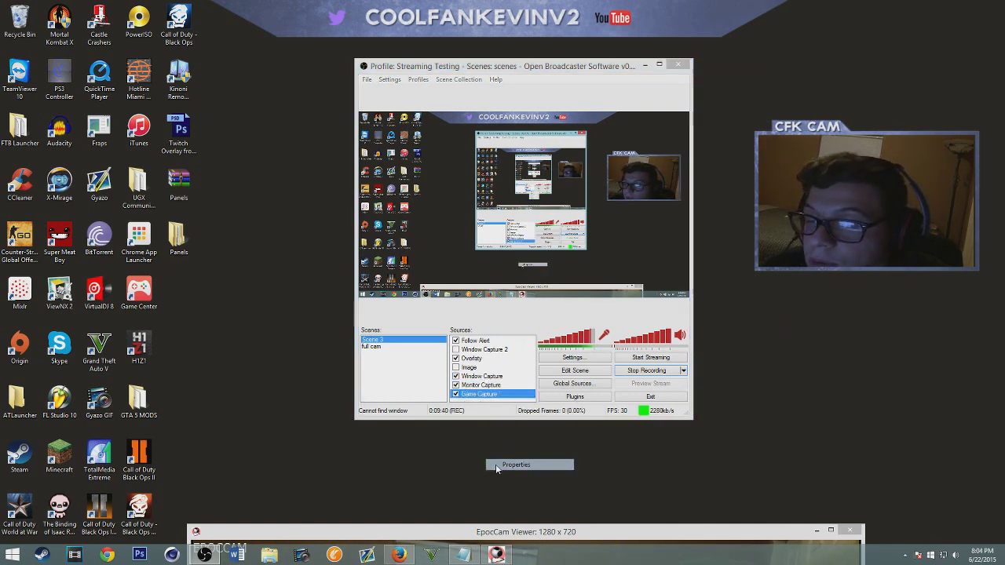
{"action": "left_click", "coordinate": [720, 329]}
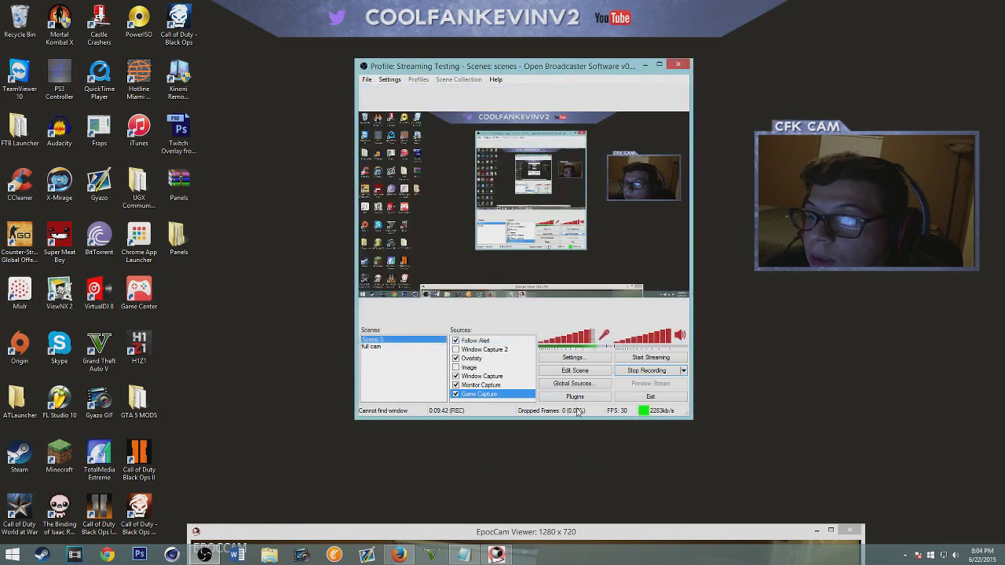